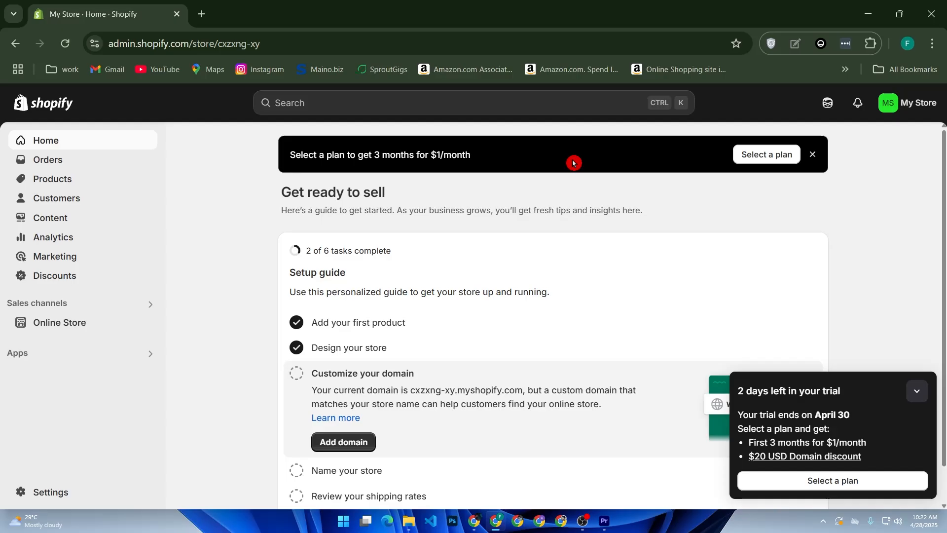
Step: Open the current Dawn theme of the online store for customization
click(133, 322)
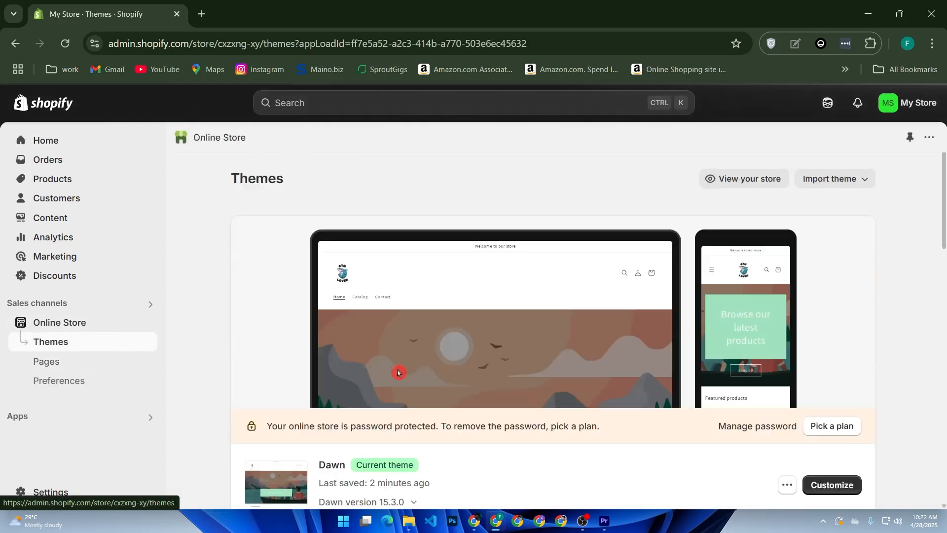
scroll(613, 386, down, 2)
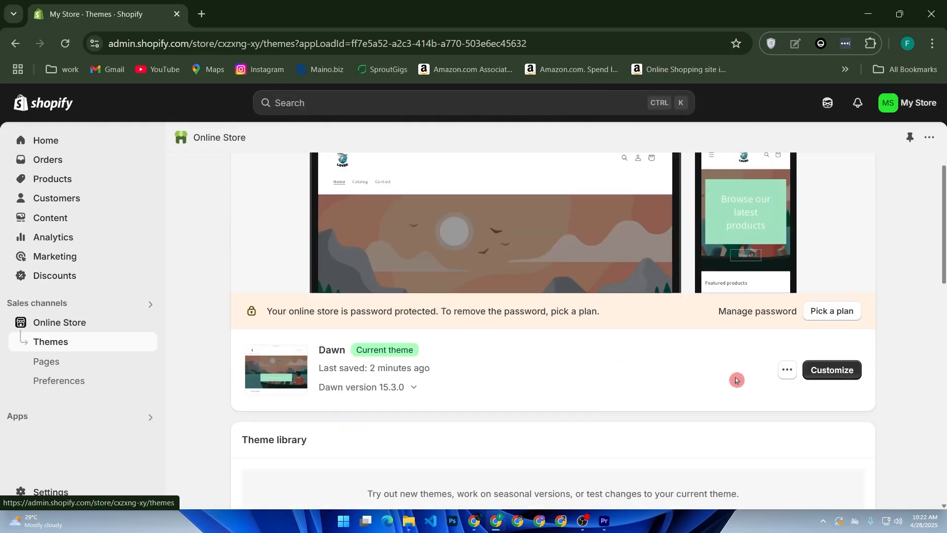
click(846, 375)
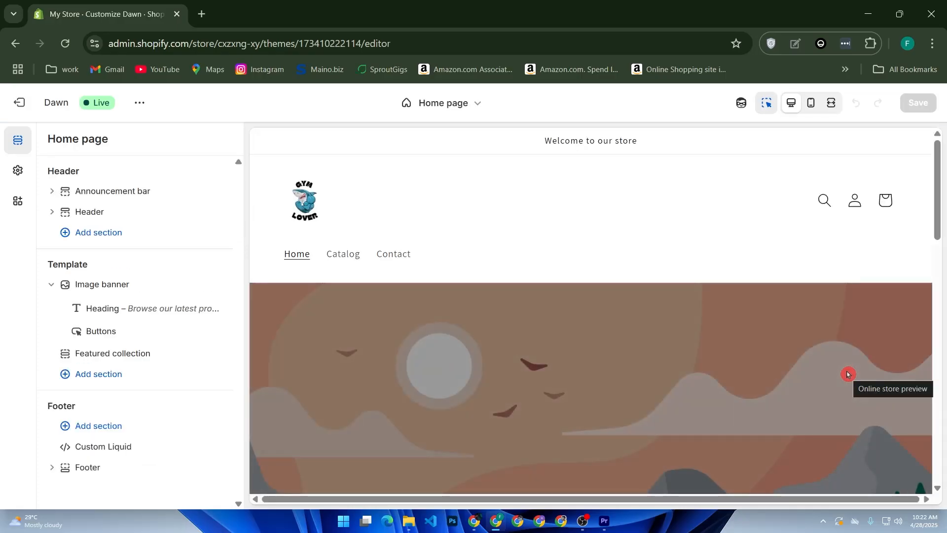
Step: Open the T-shirt product page in the preview from the home page's Featured products section
scroll(809, 387, down, 5)
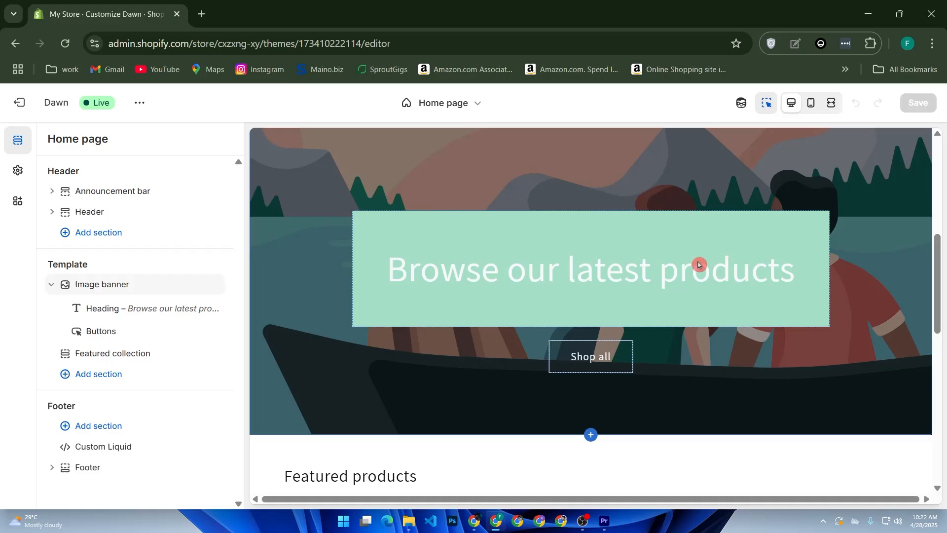
scroll(710, 269, down, 10)
scroll(502, 373, up, 2)
click(371, 287)
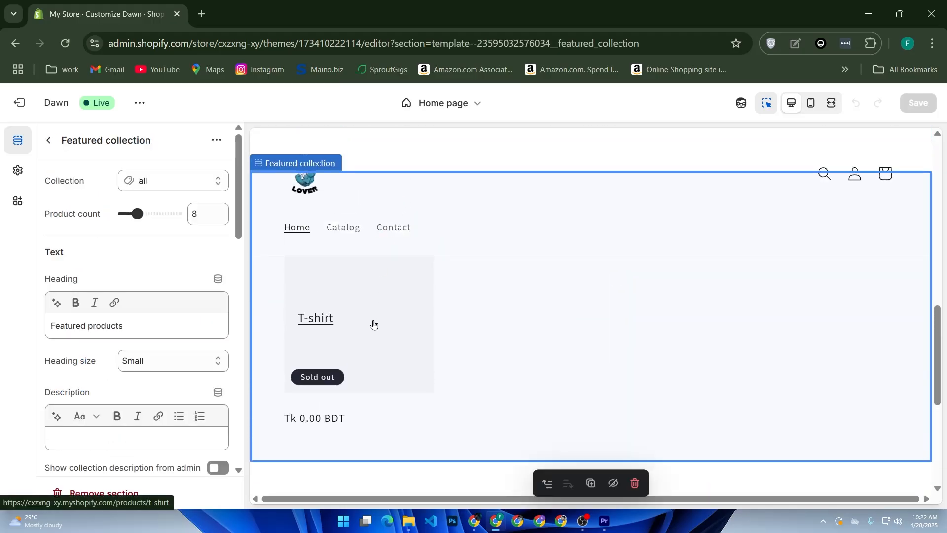
click(373, 324)
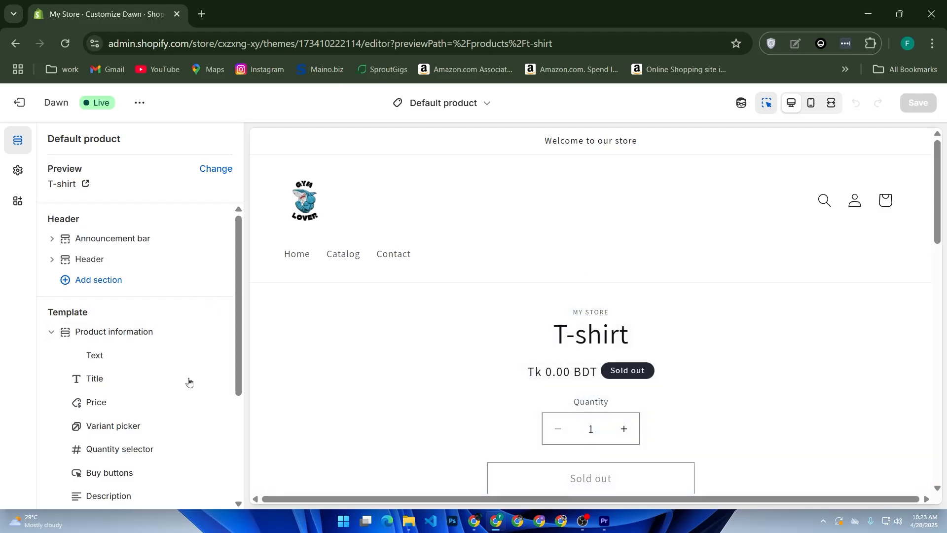
Step: Examine the blocks of the Default product template and the Product information section's settings
scroll(127, 356, down, 3)
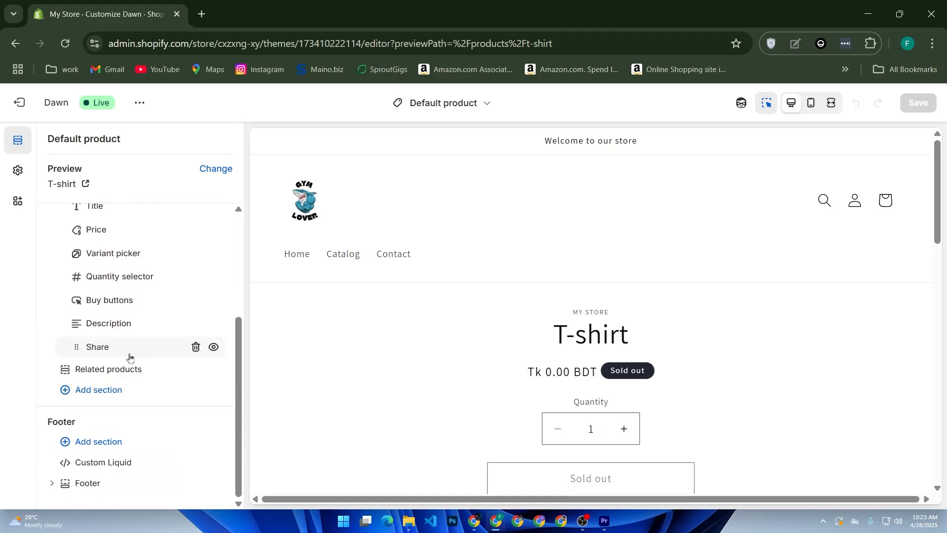
scroll(159, 261, up, 1)
scroll(159, 261, up, 1)
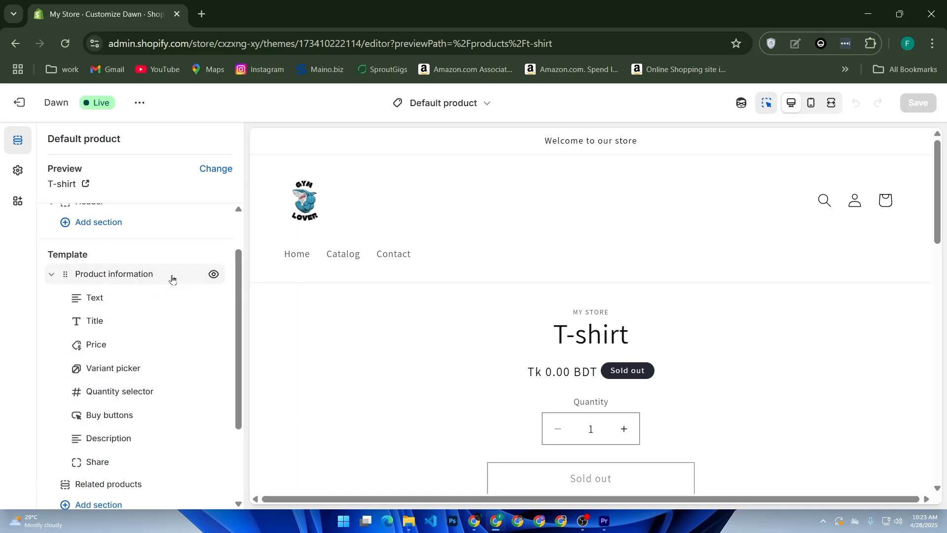
click(143, 252)
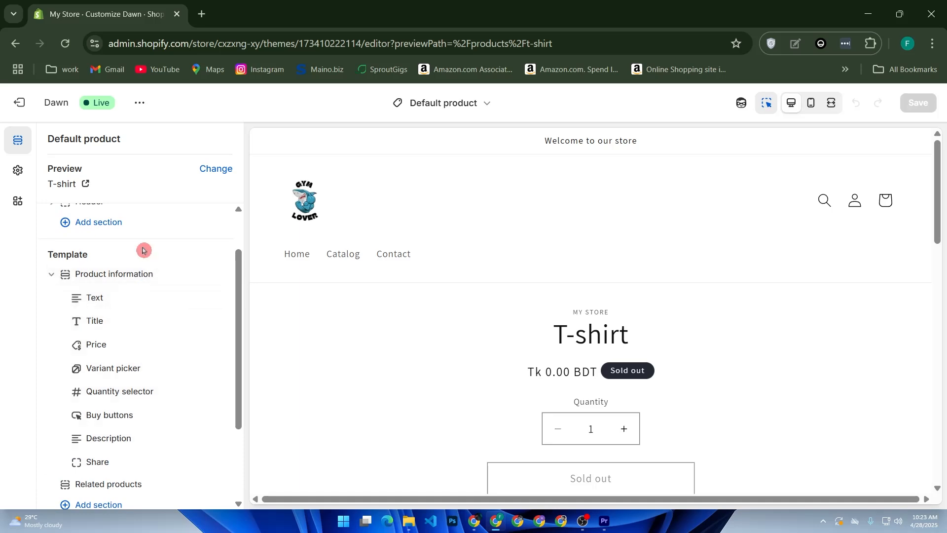
click(130, 285)
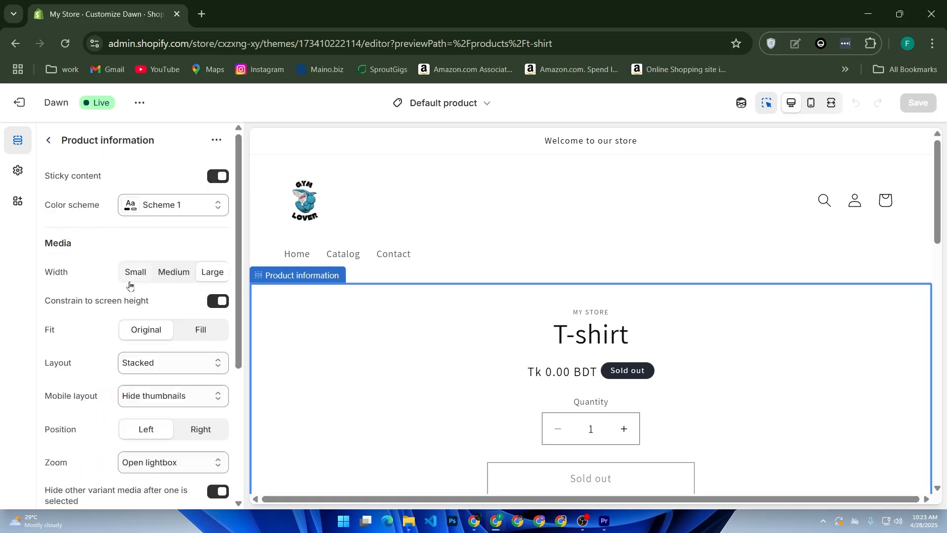
scroll(130, 282, down, 5)
scroll(131, 276, up, 5)
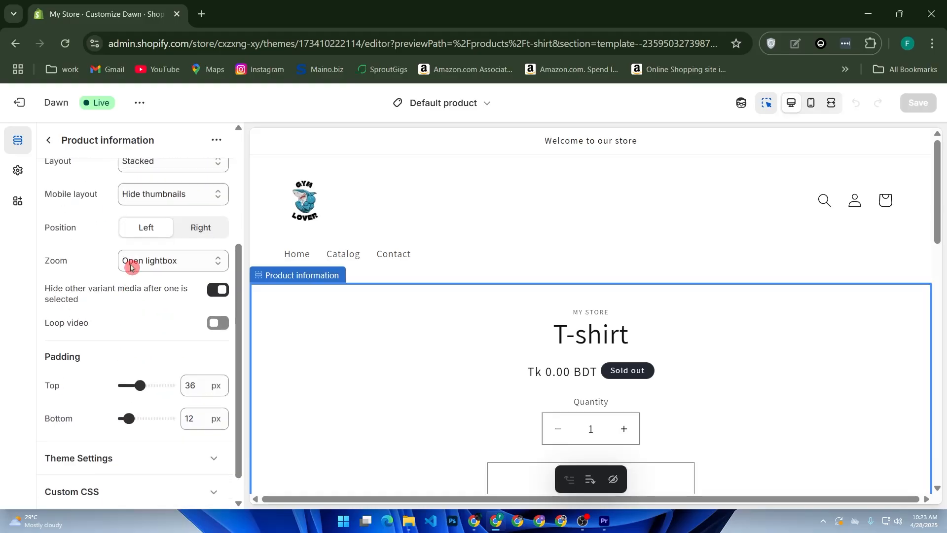
click(48, 139)
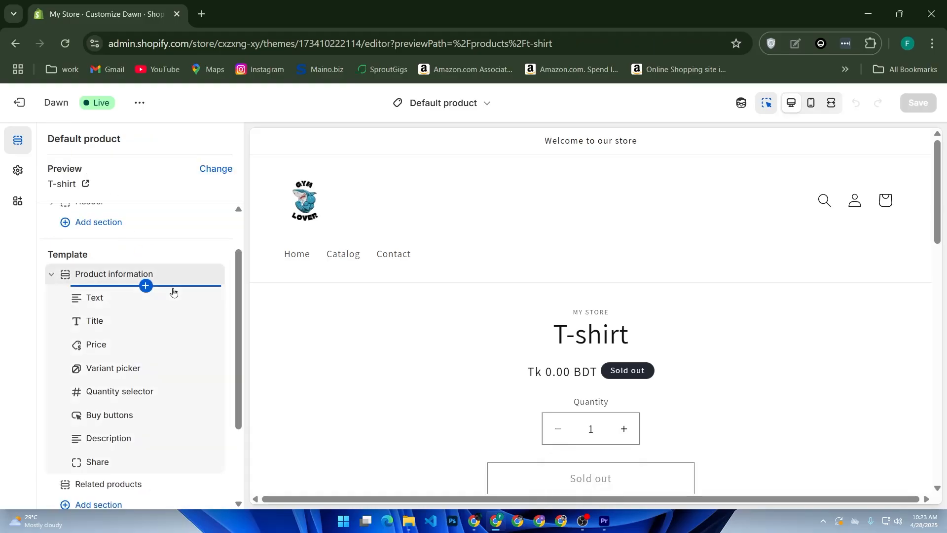
Step: Browse the sections that can be added to the Default product template and close the list without adding one
scroll(176, 378, down, 3)
mouse_move(176, 379)
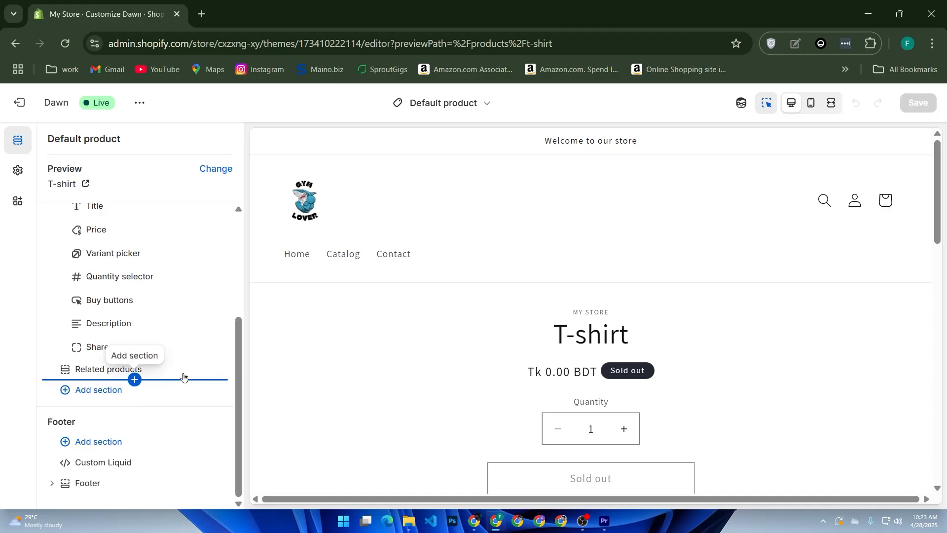
scroll(182, 377, up, 3)
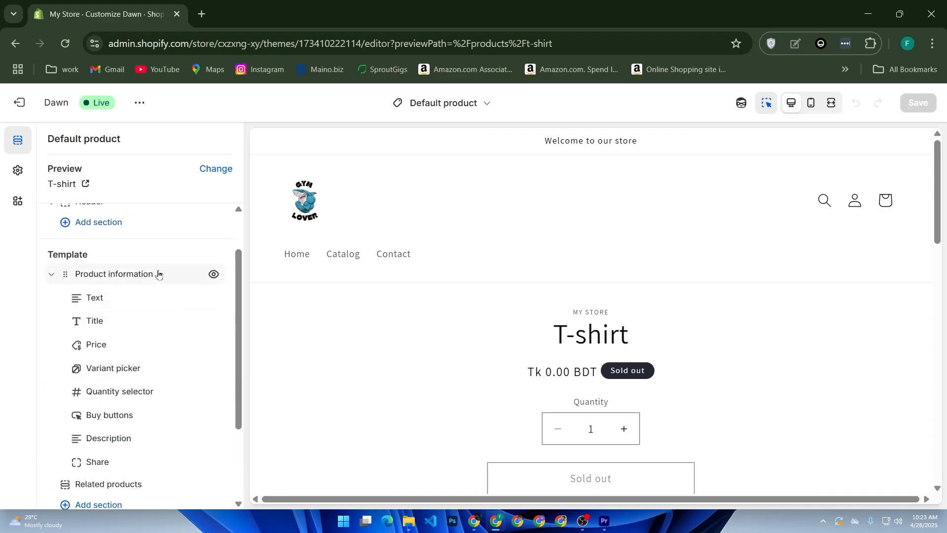
scroll(153, 281, down, 3)
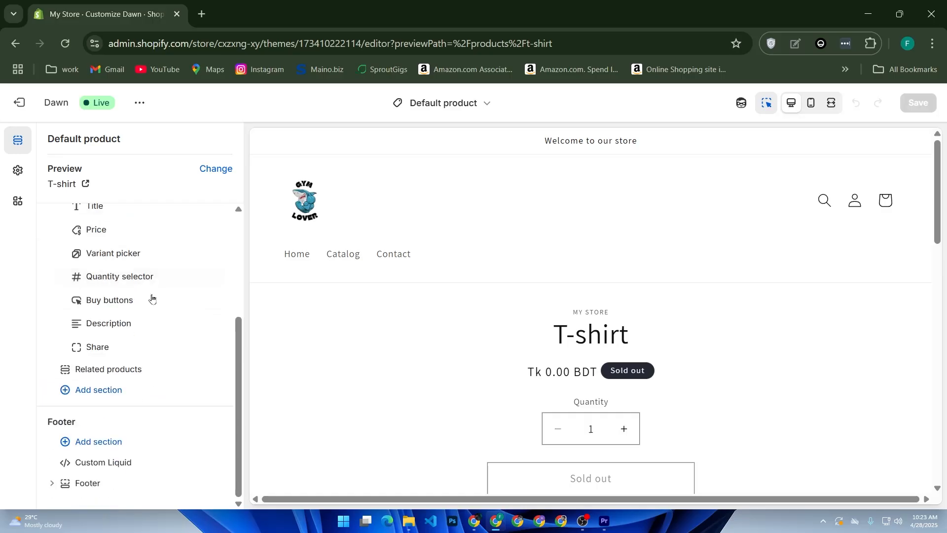
click(130, 390)
scroll(296, 336, down, 2)
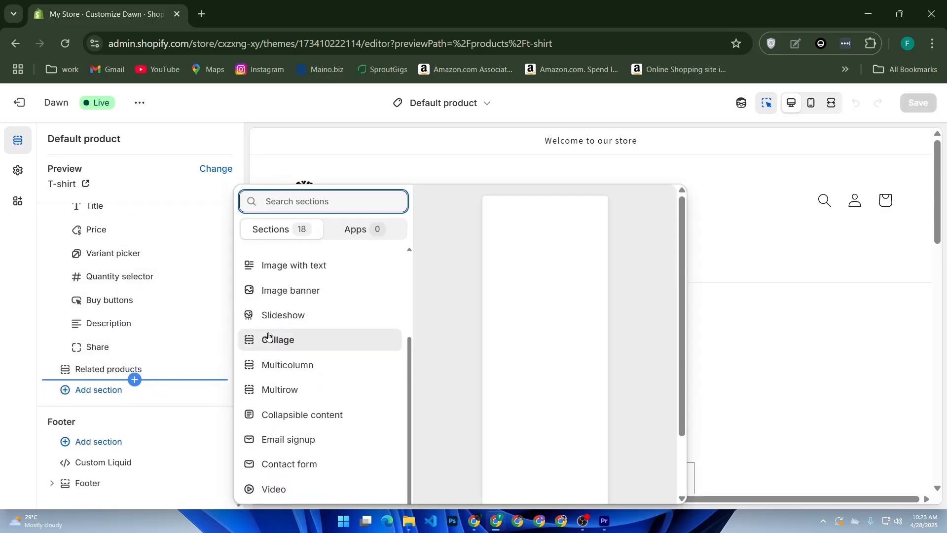
scroll(269, 336, up, 2)
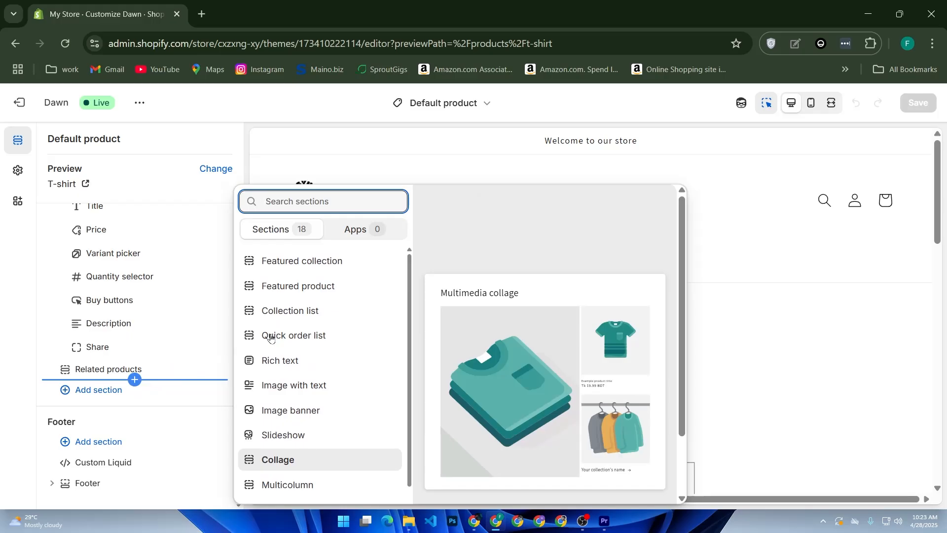
click(55, 284)
scroll(91, 276, up, 5)
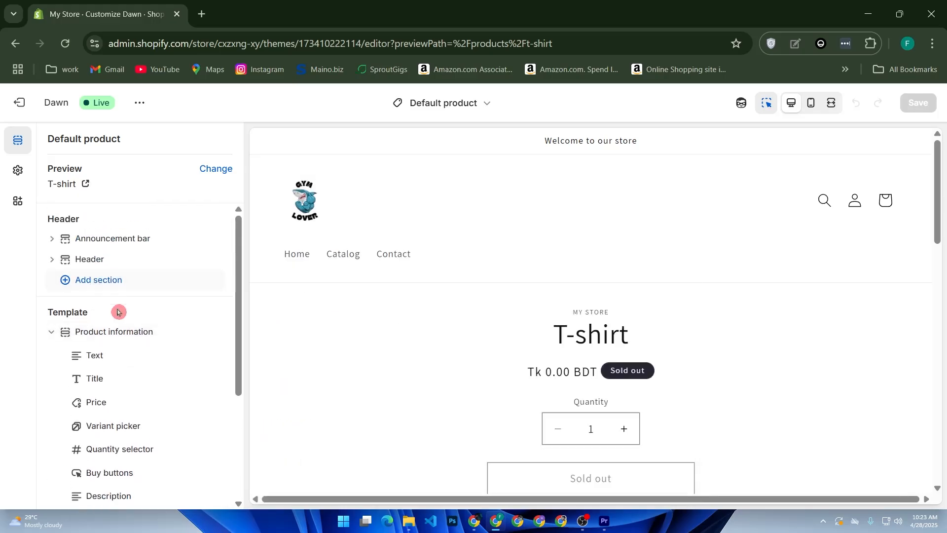
Step: Review the Product information section's options, including its expanded Theme Settings and Custom CSS
click(128, 330)
scroll(116, 296, down, 3)
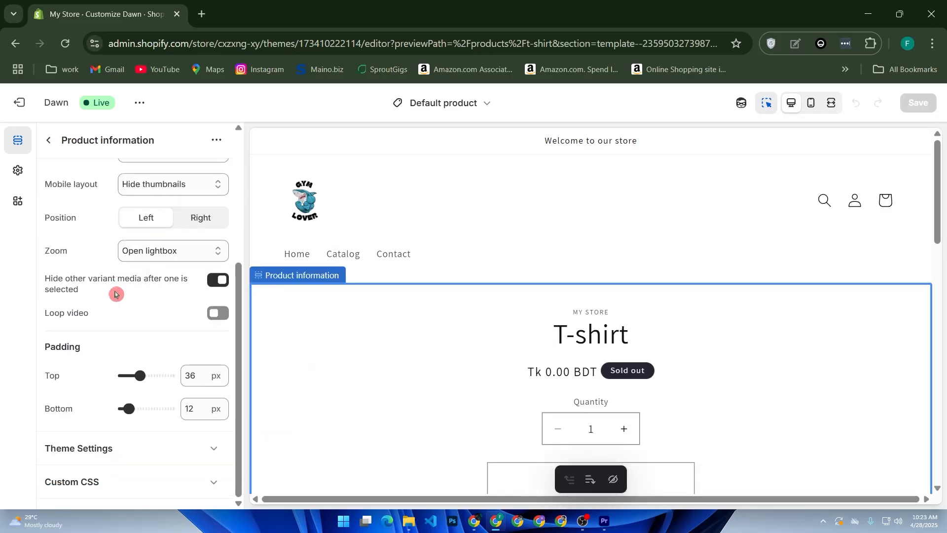
click(154, 460)
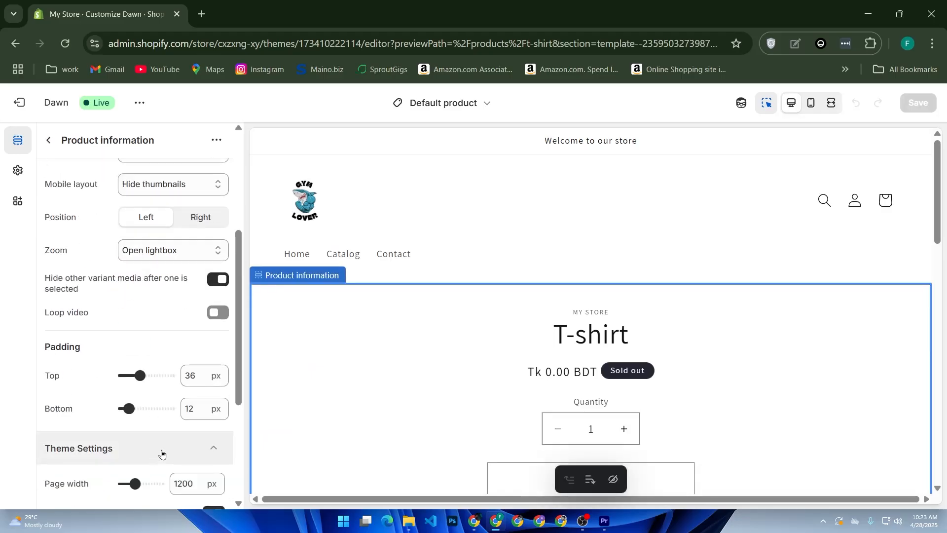
scroll(173, 438, down, 2)
scroll(174, 437, down, 2)
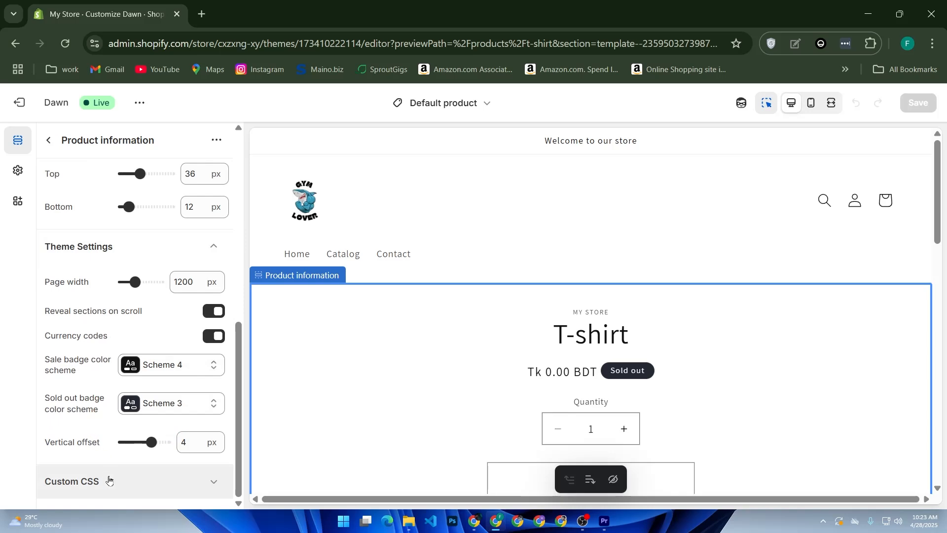
scroll(123, 457, down, 3)
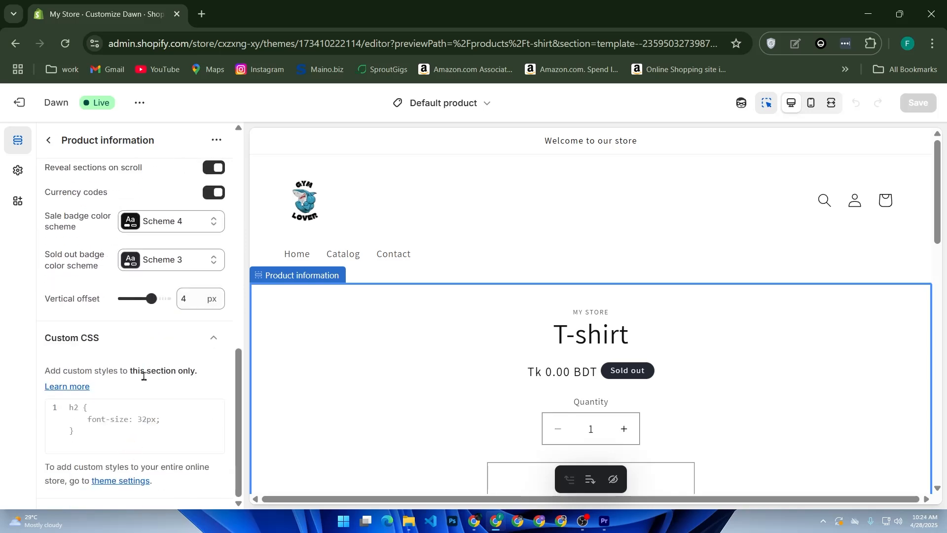
Step: Look through the store-wide theme settings linked from Custom CSS and return to the home page's section list
click(121, 480)
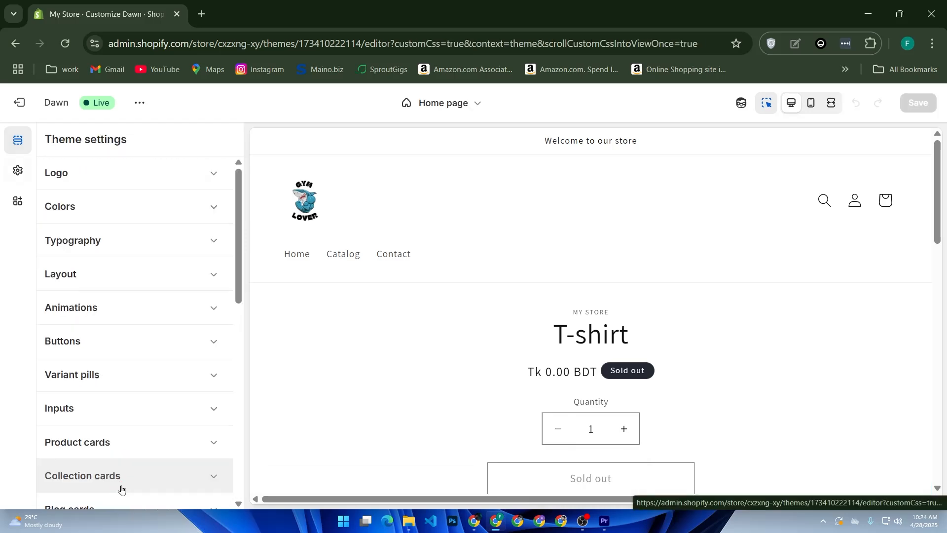
scroll(124, 399, up, 2)
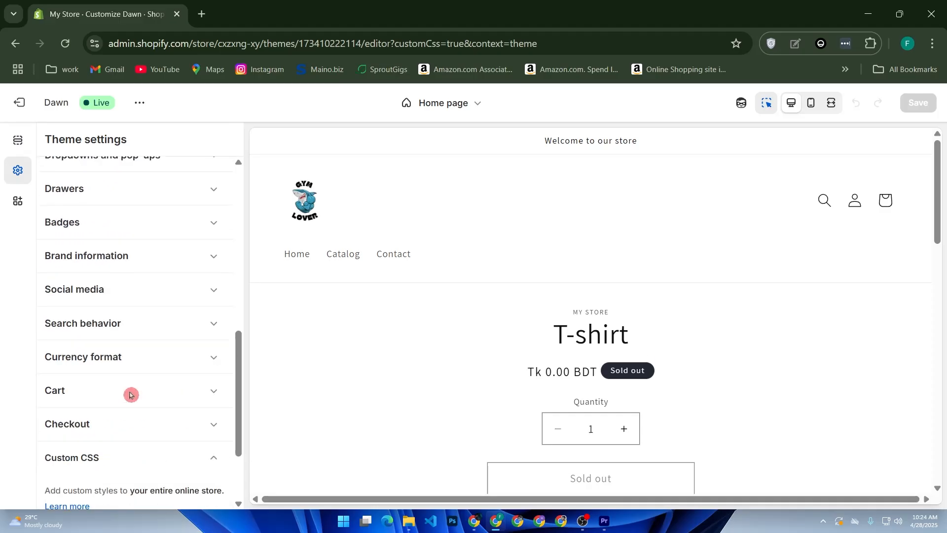
scroll(130, 393, up, 10)
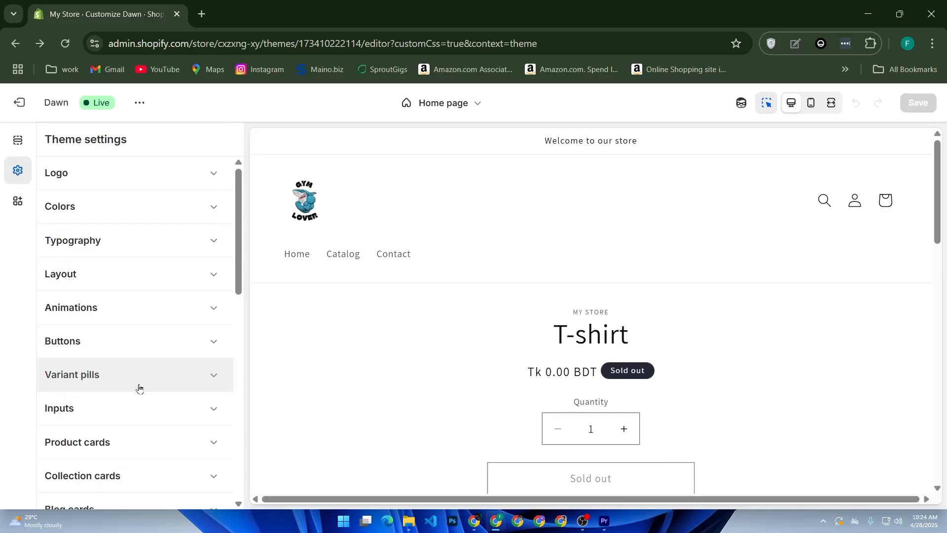
click(132, 375)
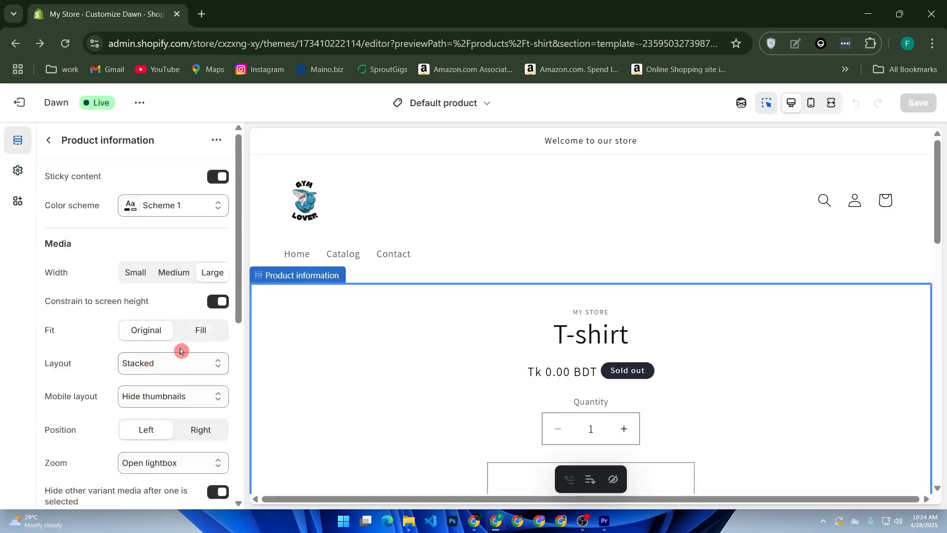
scroll(148, 373, down, 5)
click(48, 138)
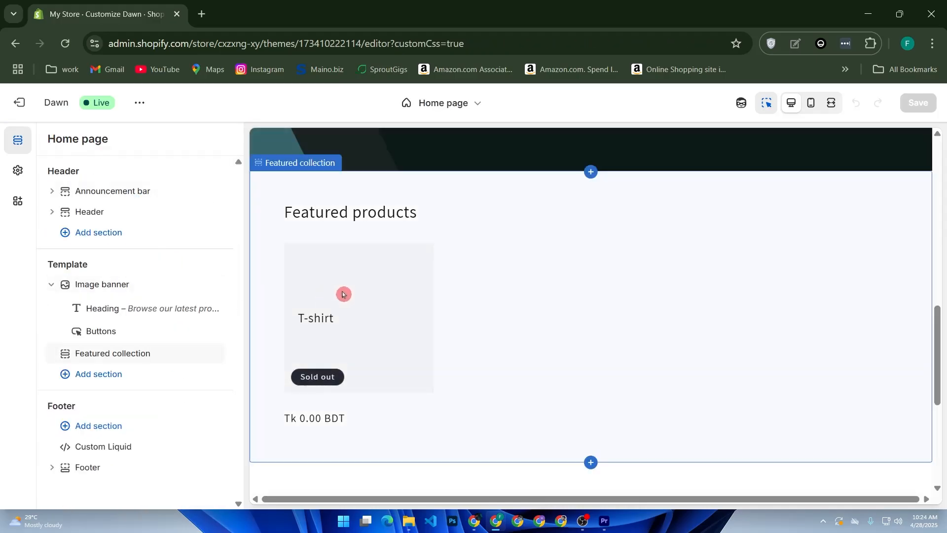
Step: Reopen the T-shirt product page from Featured products and inspect the Related products section's settings
click(343, 295)
click(323, 297)
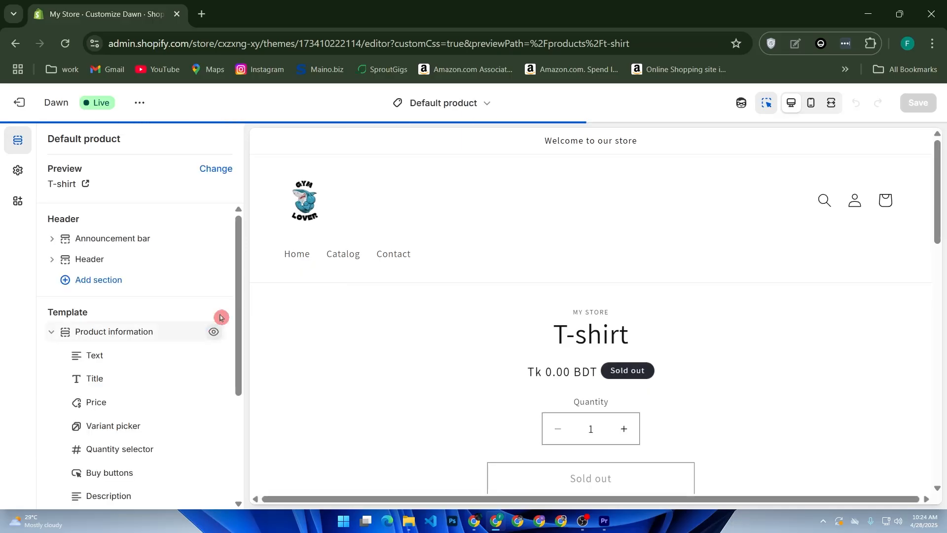
scroll(216, 415, down, 4)
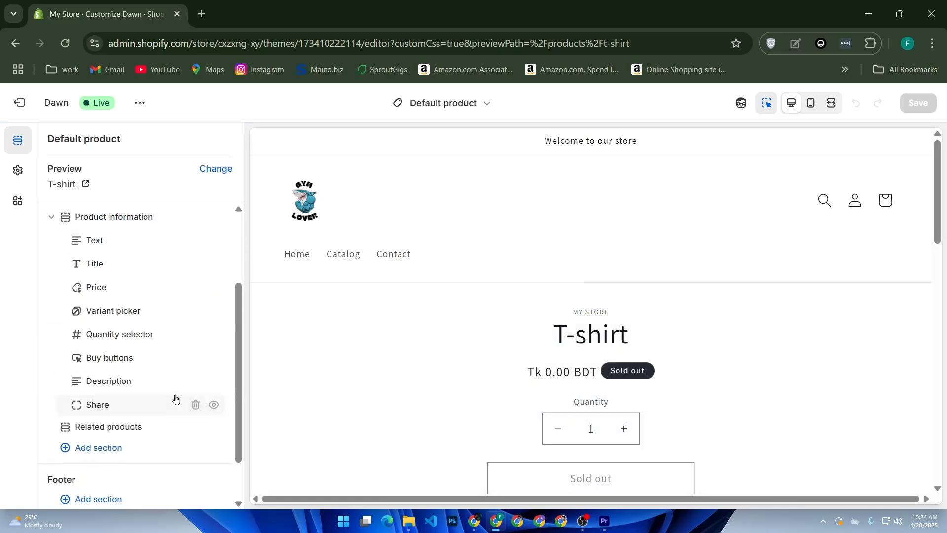
click(132, 432)
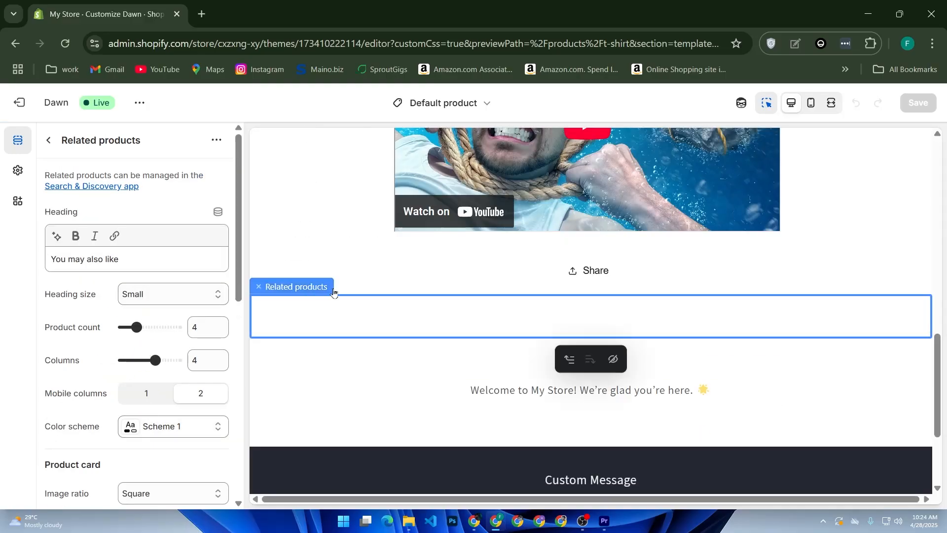
click(49, 141)
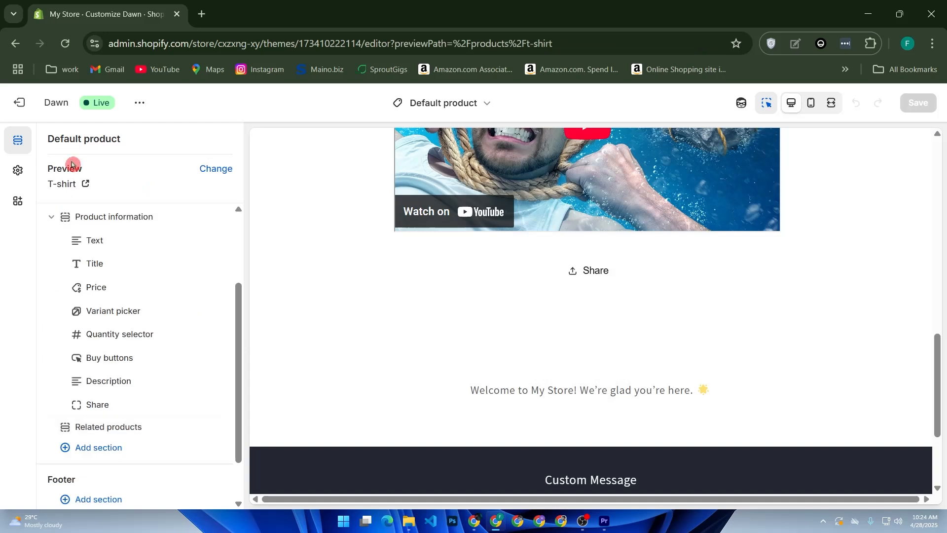
Step: Check the available template sections, such as Multirow and Collapsible content, and dismiss the list
click(112, 456)
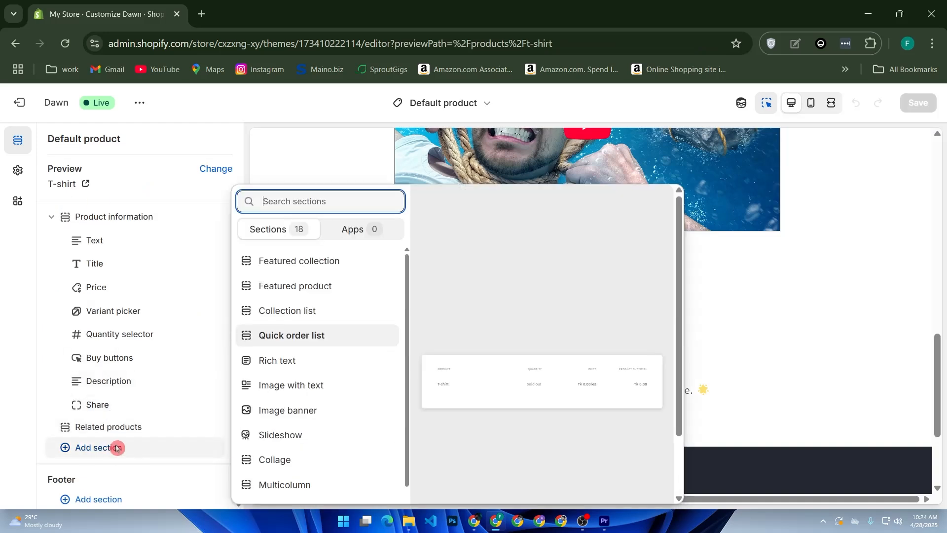
scroll(338, 302, down, 3)
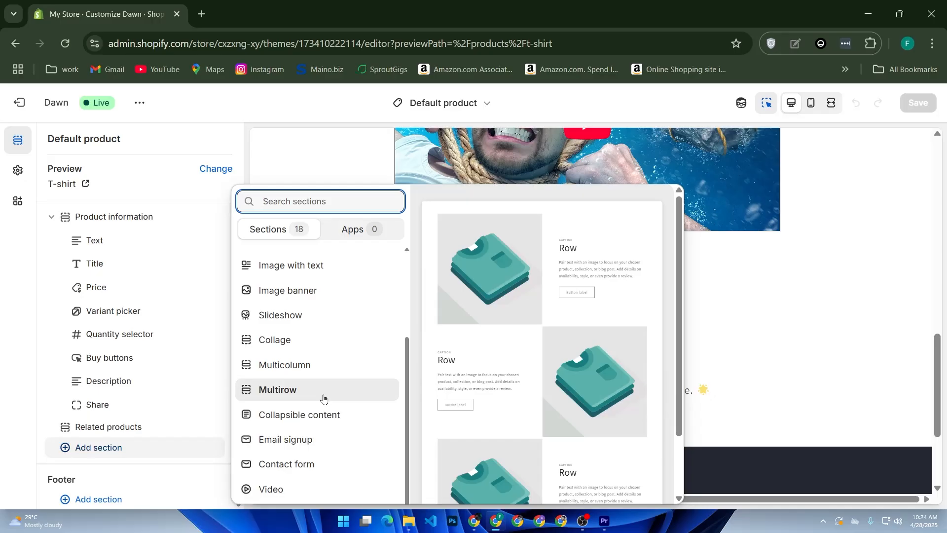
click(140, 148)
Step: Exit the theme editor and reopen the Dawn theme for customization on its home page
click(17, 105)
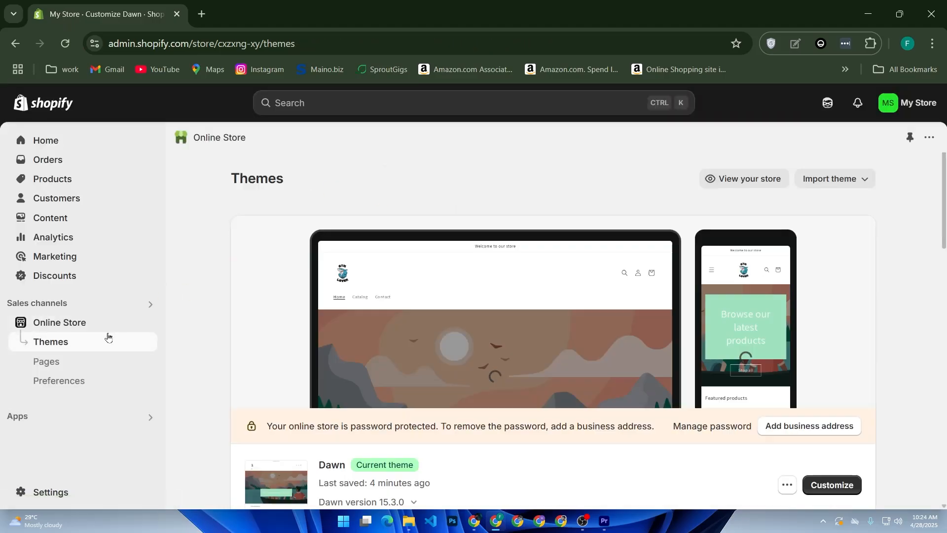
click(830, 485)
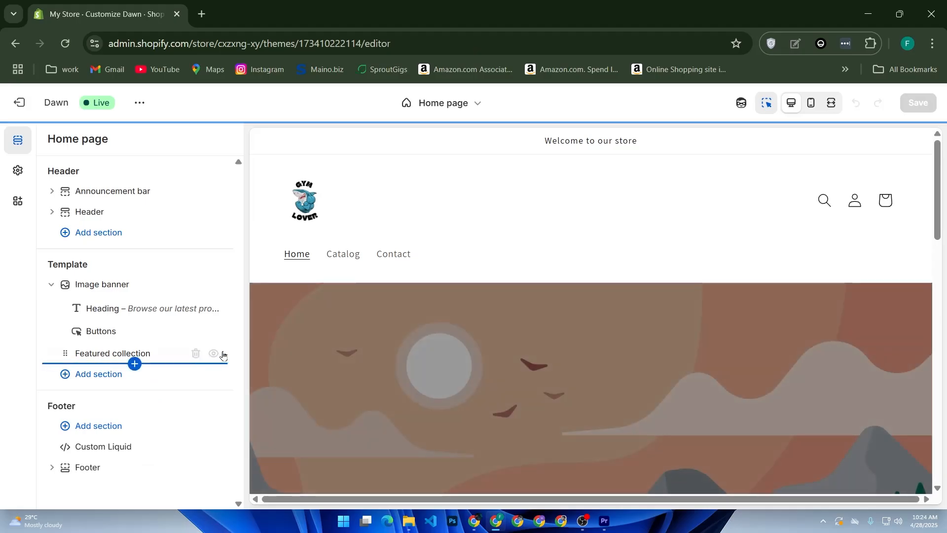
Step: Open the T-shirt product page from the home page's Featured products and open the footer's Custom Liquid section
scroll(365, 348, down, 5)
scroll(365, 348, down, 5)
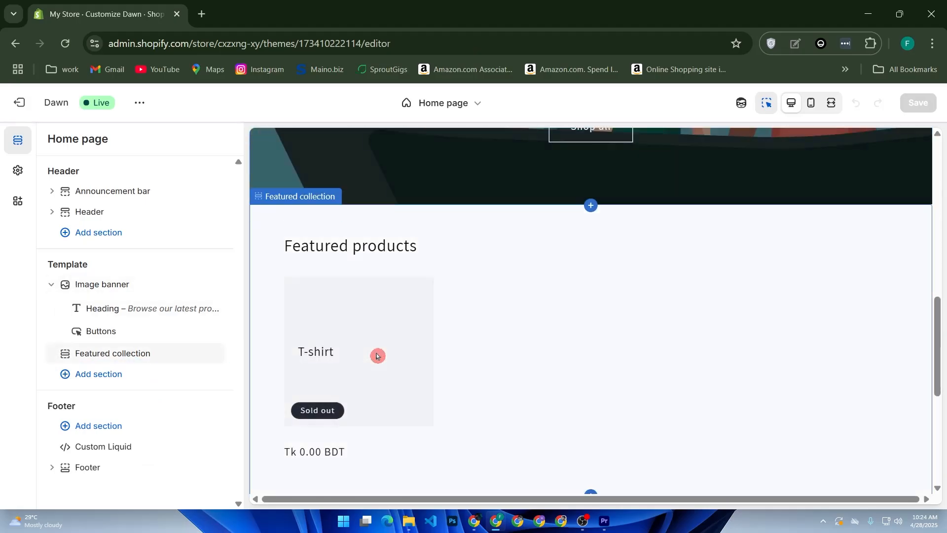
click(365, 358)
click(48, 140)
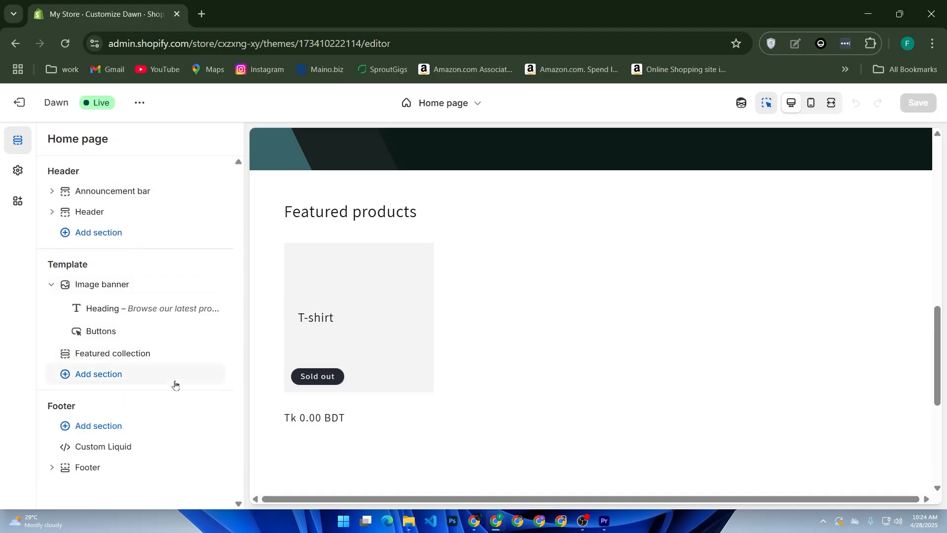
click(352, 295)
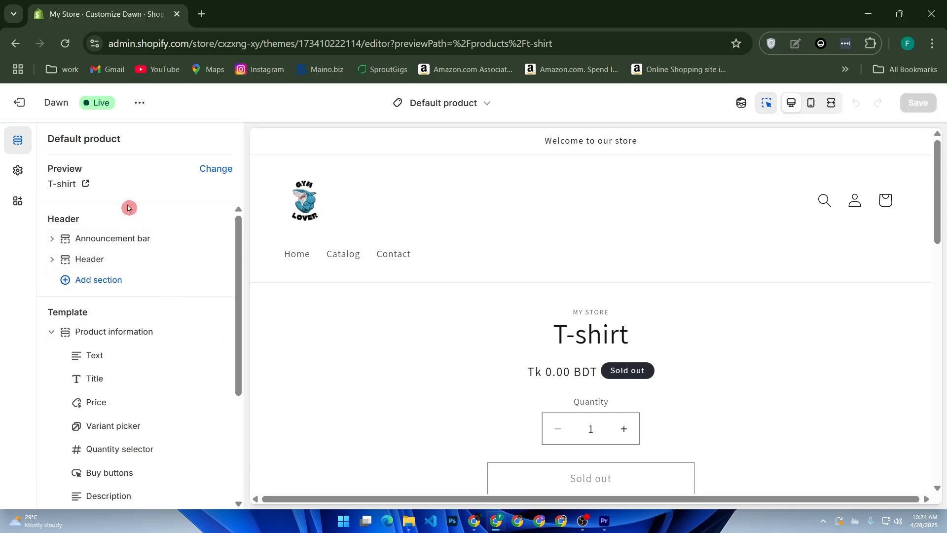
scroll(138, 227, down, 4)
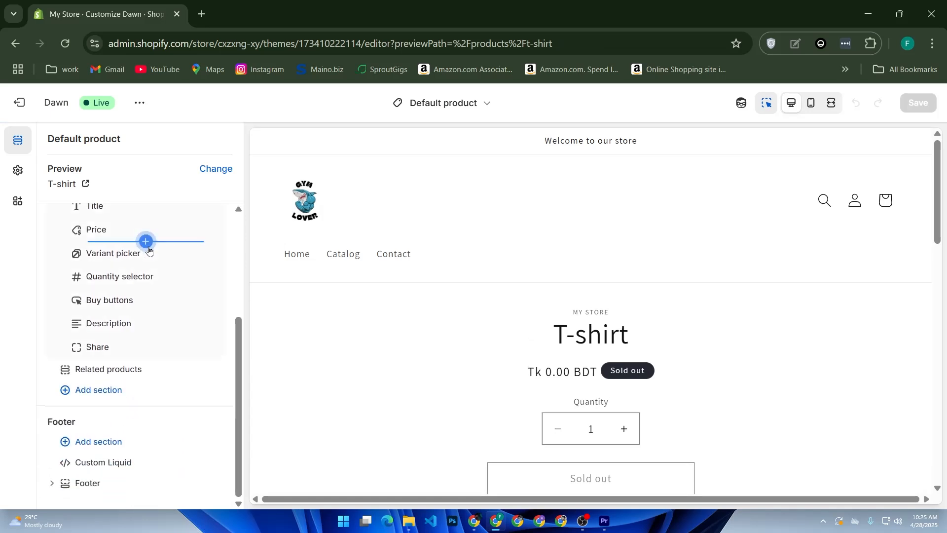
click(91, 462)
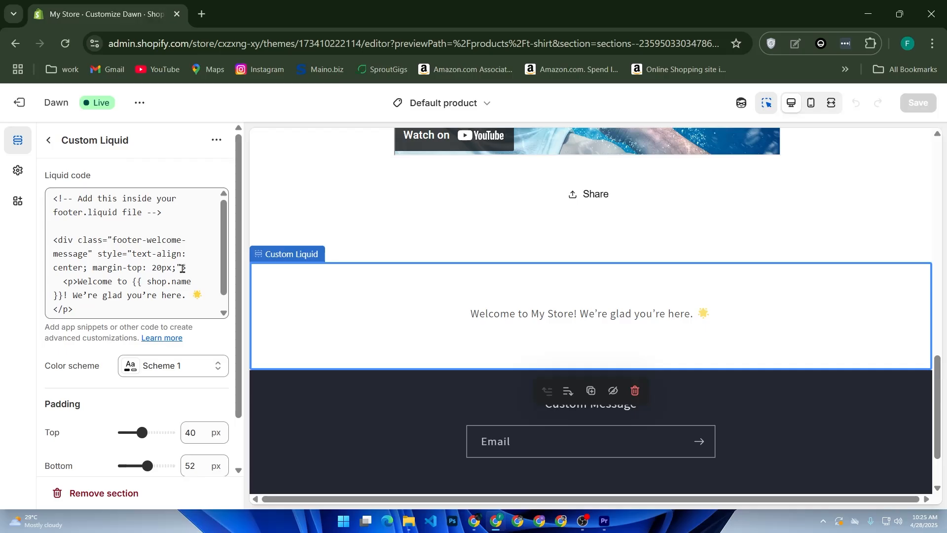
Step: Search Google for chatgpt in a new browser tab and open ChatGPT from the OpenAI result
click(201, 14)
click(429, 283)
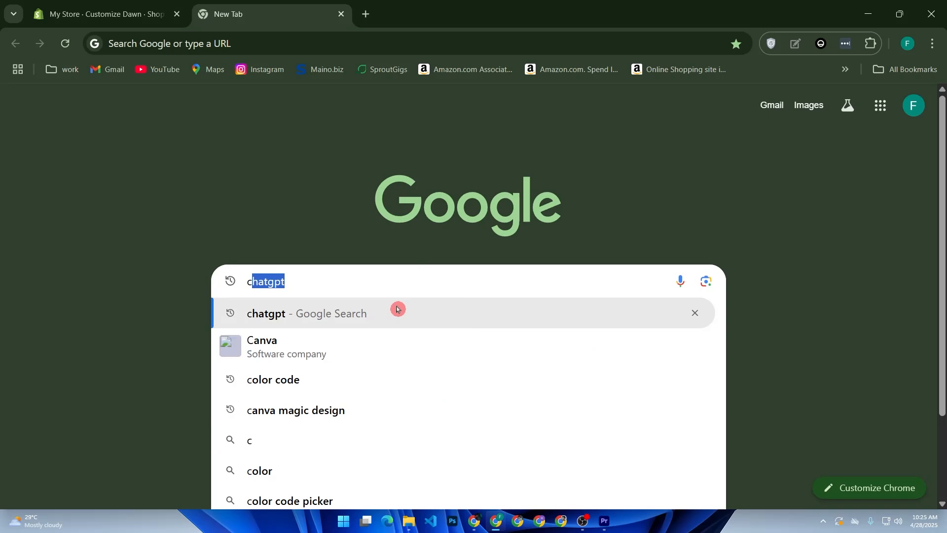
click(397, 309)
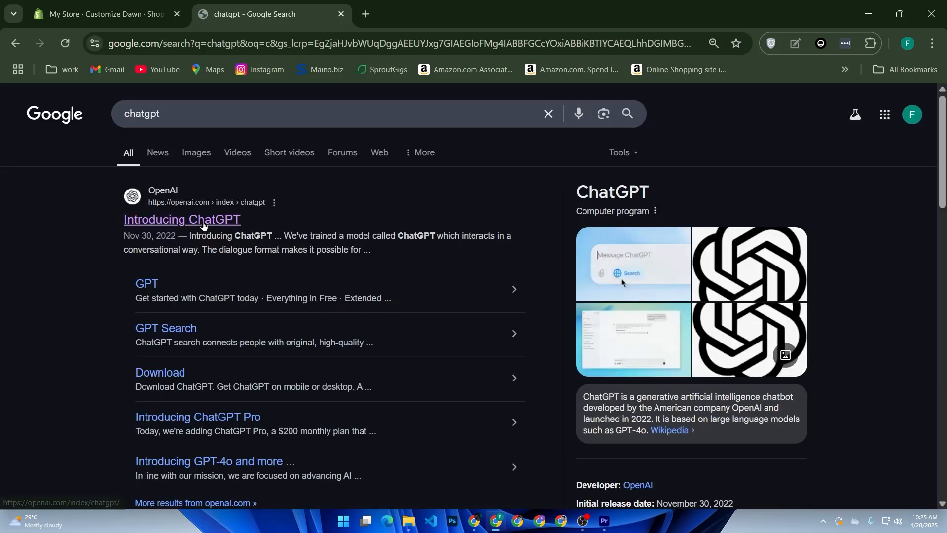
click(238, 220)
click(397, 279)
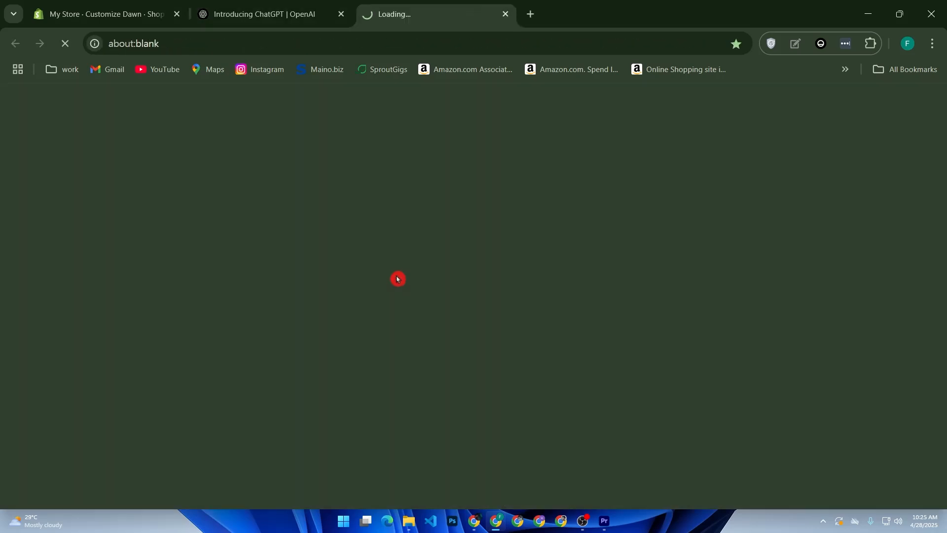
Step: Ask ChatGPT to "write a little custom liquid code for payment icon in shopify"
text(w)
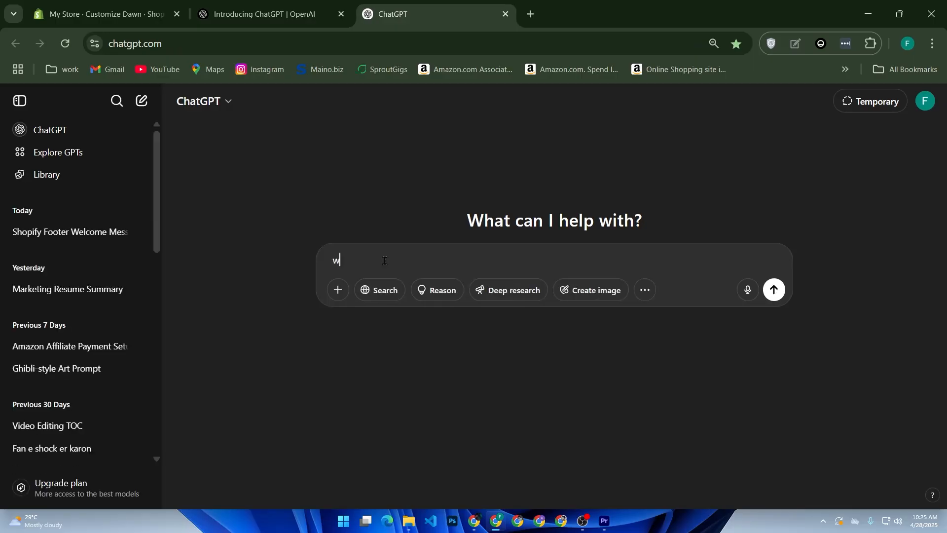
text(rite a )
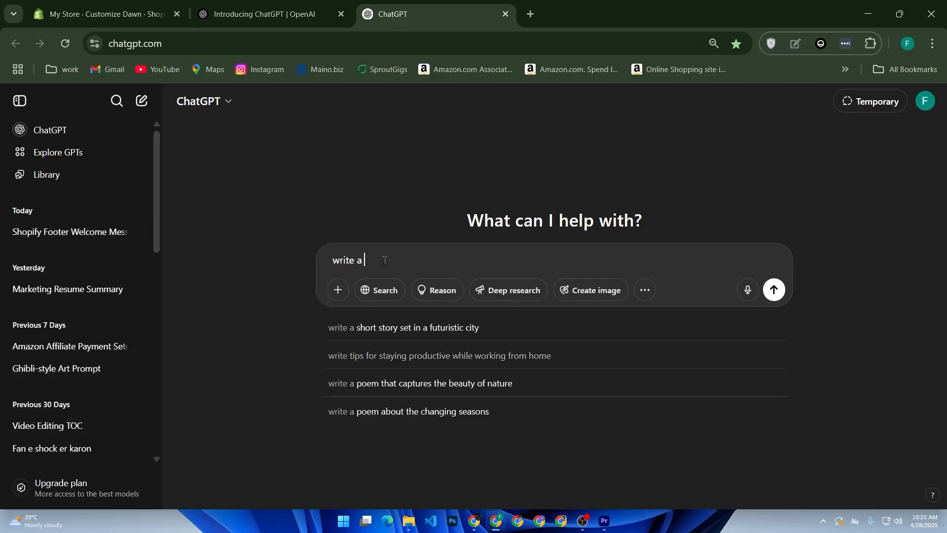
text(little)
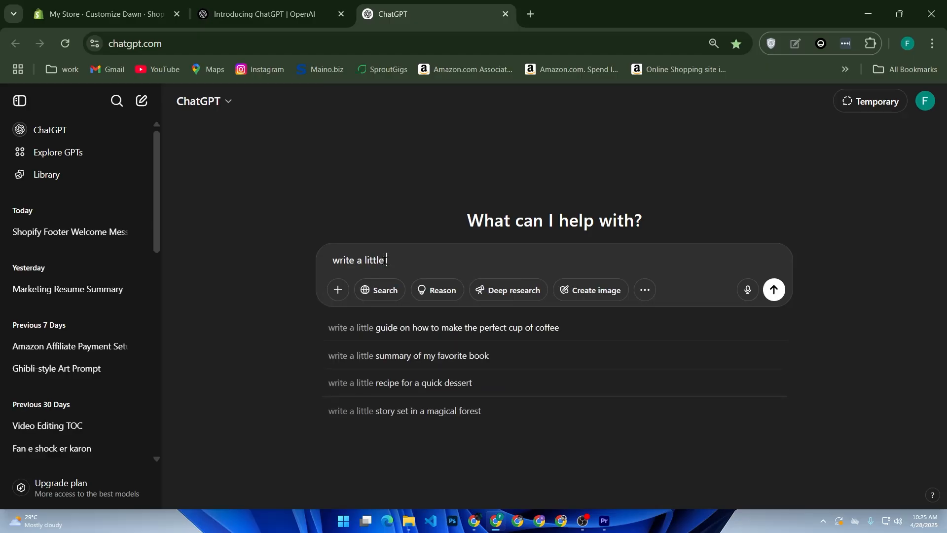
text( cust)
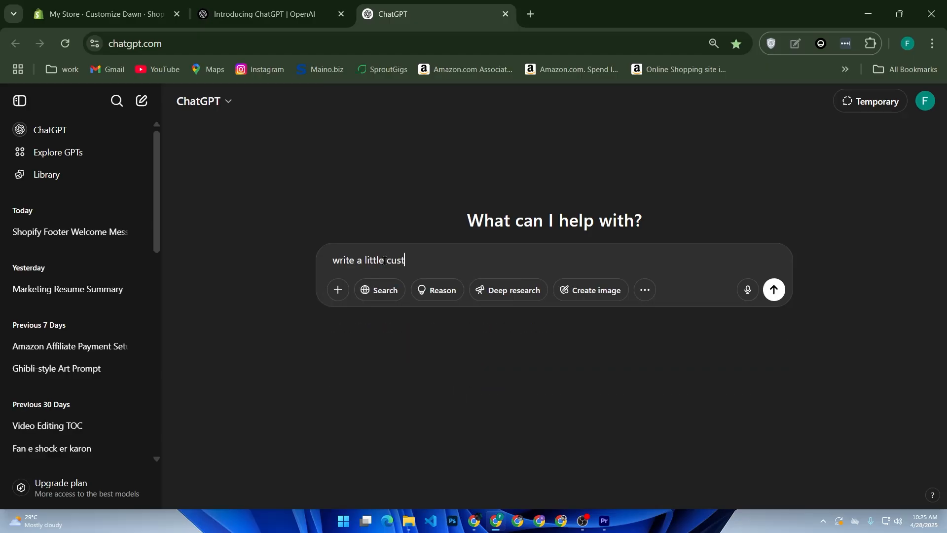
text(om liquid code for pay)
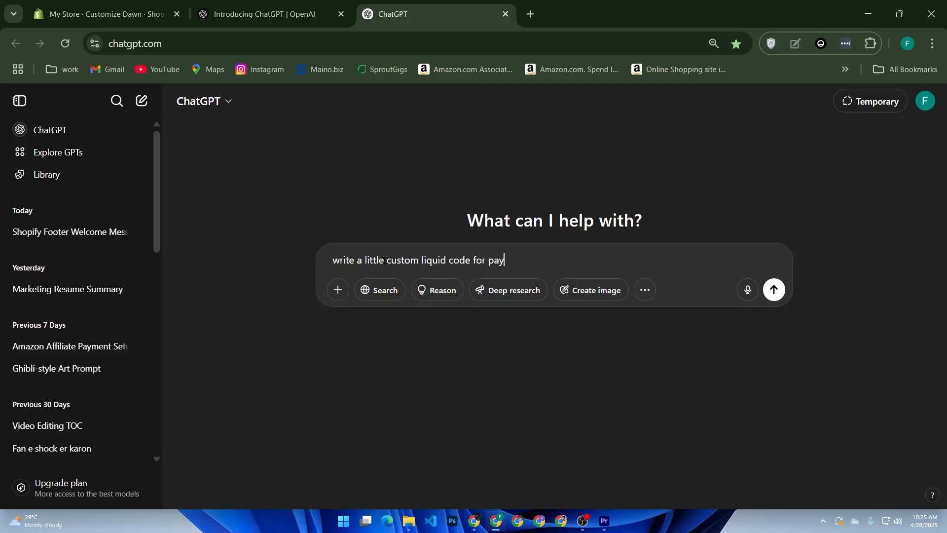
text(ment ai)
key(BackSpace)
key(BackSpace)
text(icon in shopify)
key(Return)
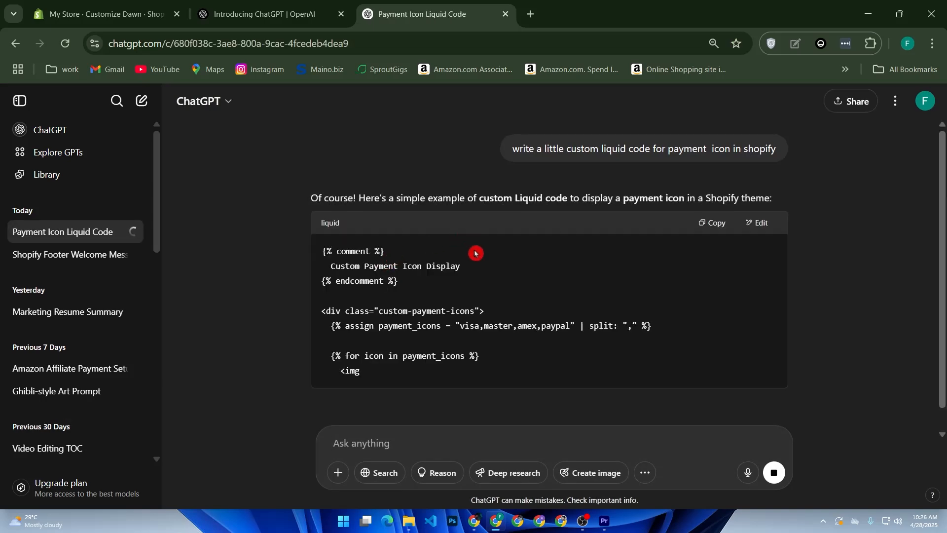
Step: Copy ChatGPT's generated payment icon code and replace all the Liquid code in Shopify's footer Custom Liquid section with it
scroll(567, 333, down, 2)
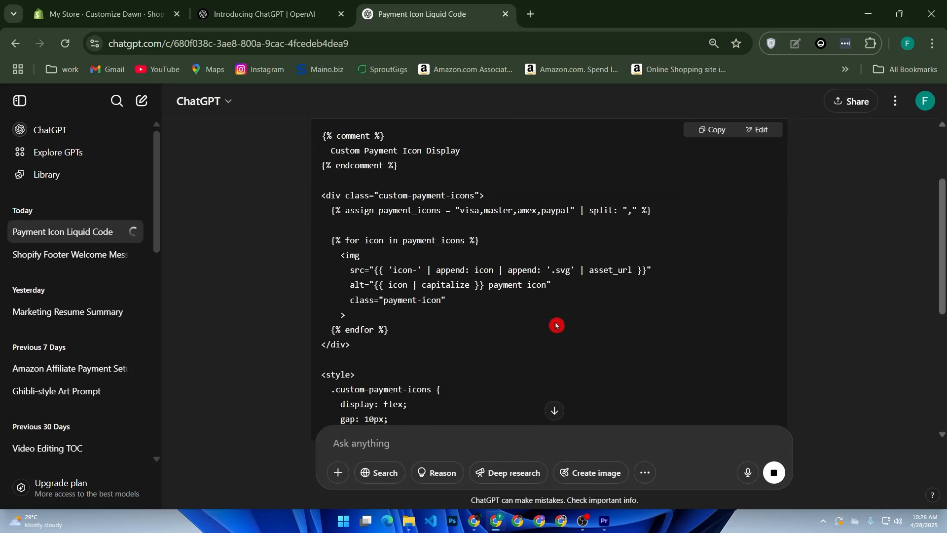
scroll(555, 325, down, 6)
scroll(668, 271, up, 8)
click(711, 161)
click(135, 13)
click(74, 309)
key(ctrl+a)
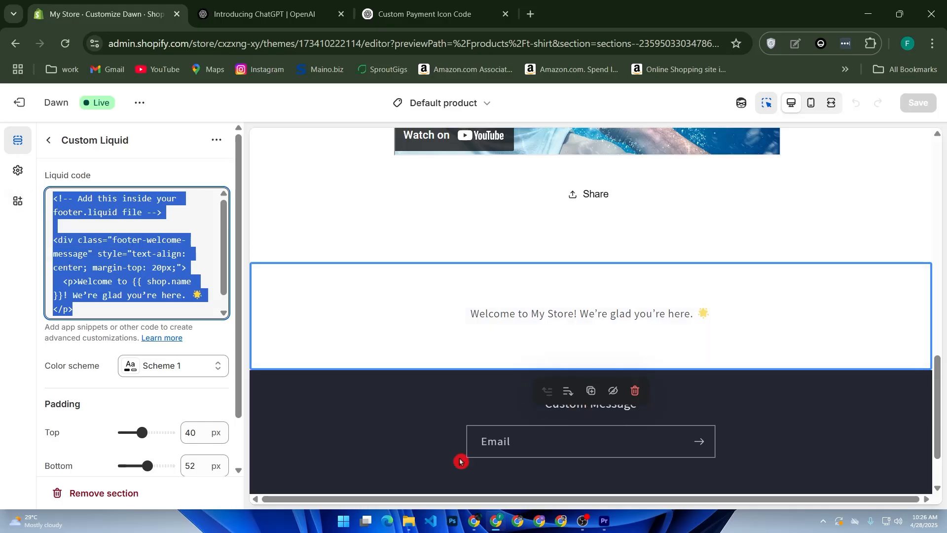
key(ctrl+v)
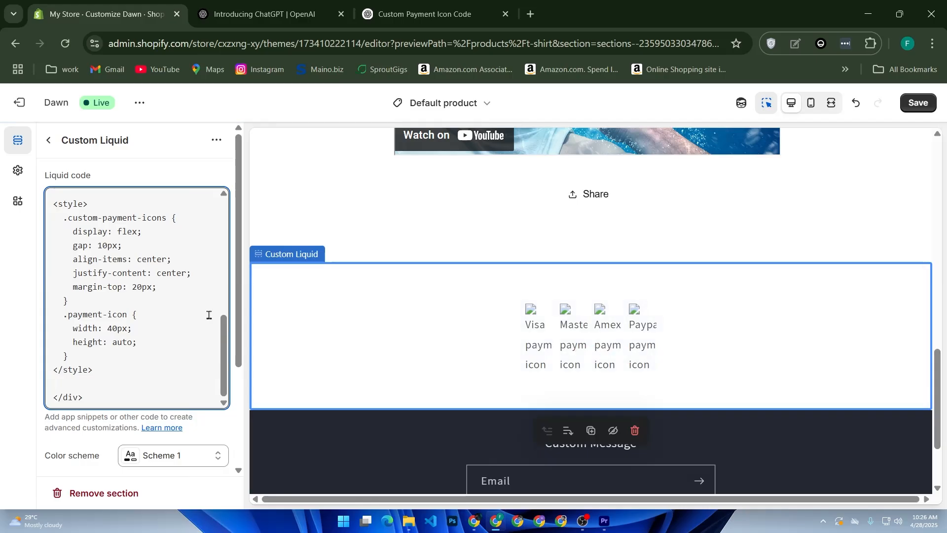
Step: Review the pasted payment icon code, including the 'icon-' part of the image source, and save the theme changes
scroll(175, 314, up, 5)
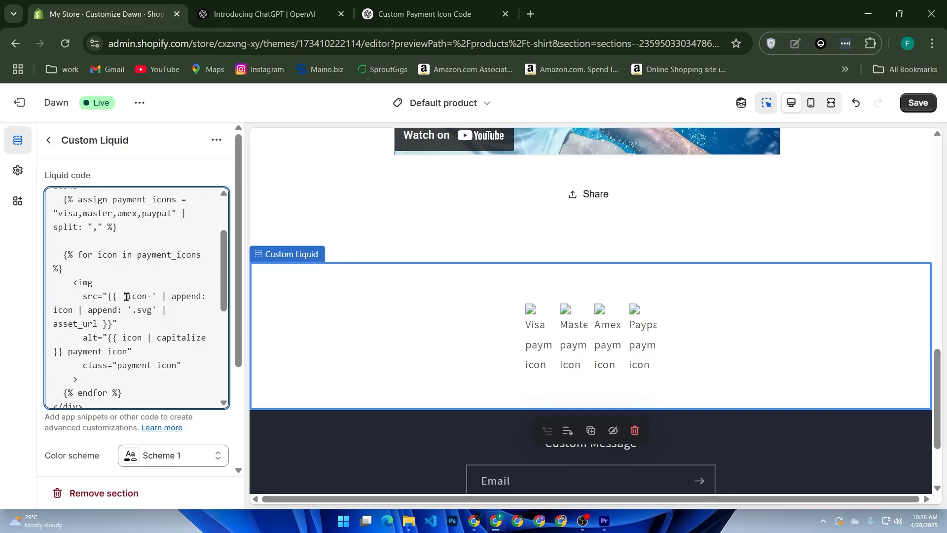
drag(127, 296, 151, 296)
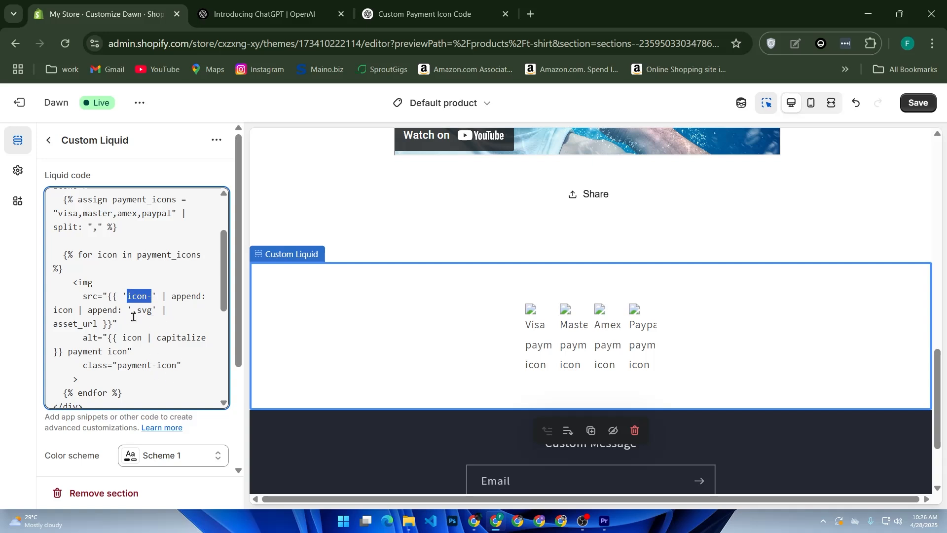
scroll(159, 318, up, 3)
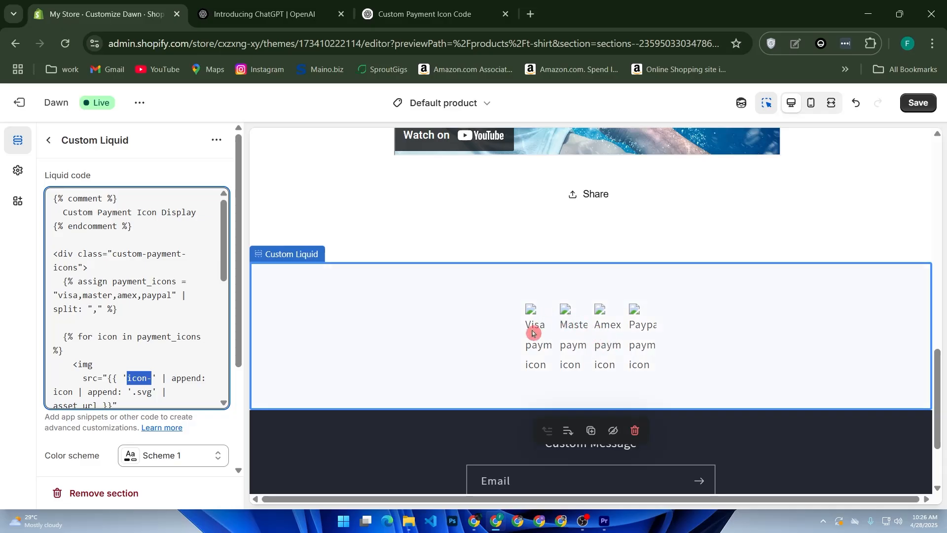
click(567, 334)
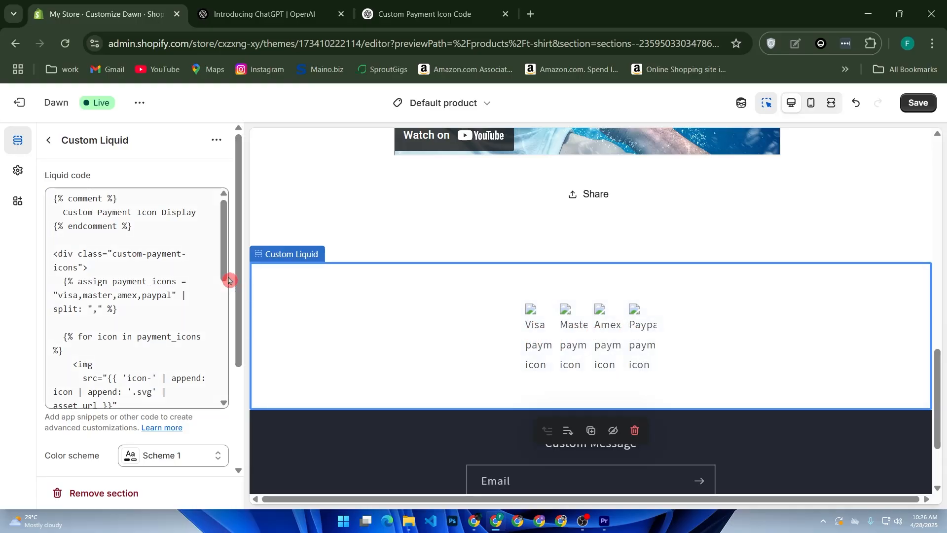
drag(224, 268, 225, 305)
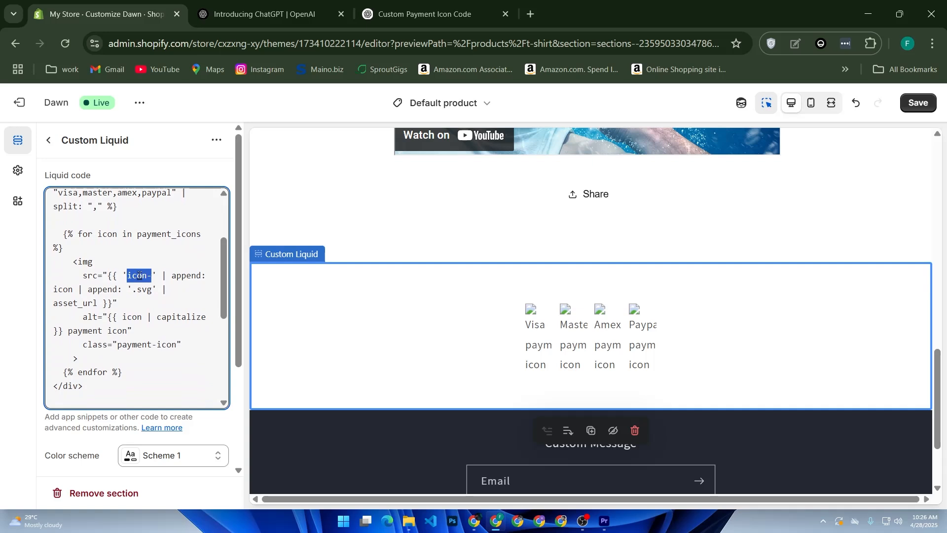
scroll(156, 266, up, 3)
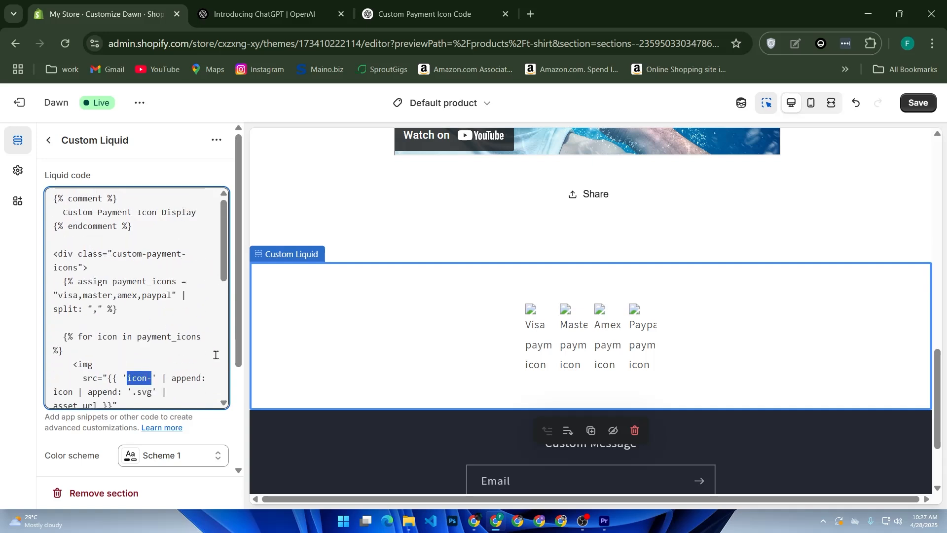
scroll(207, 343, down, 2)
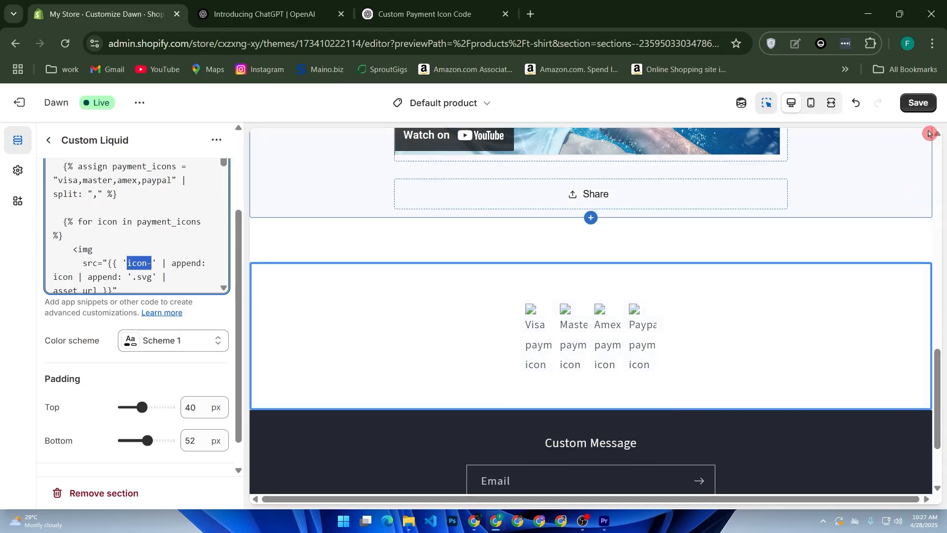
click(918, 103)
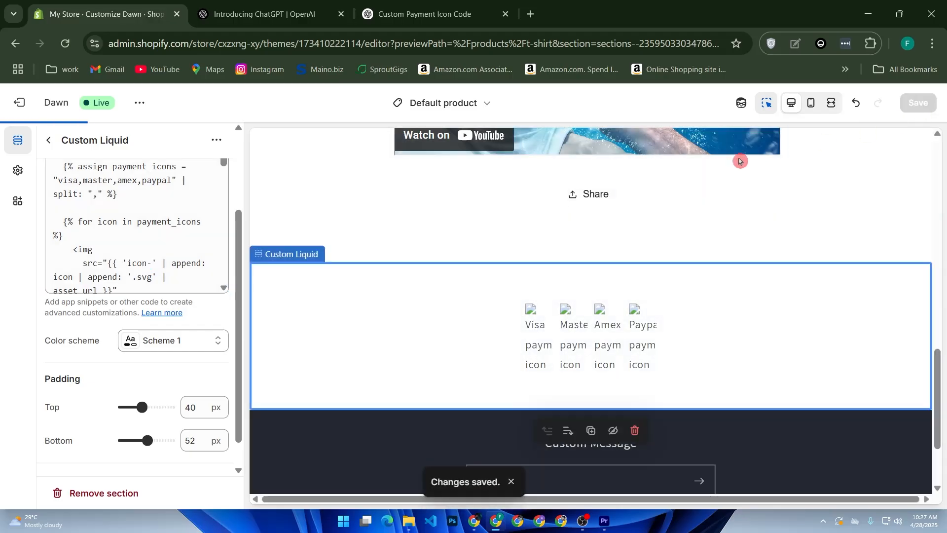